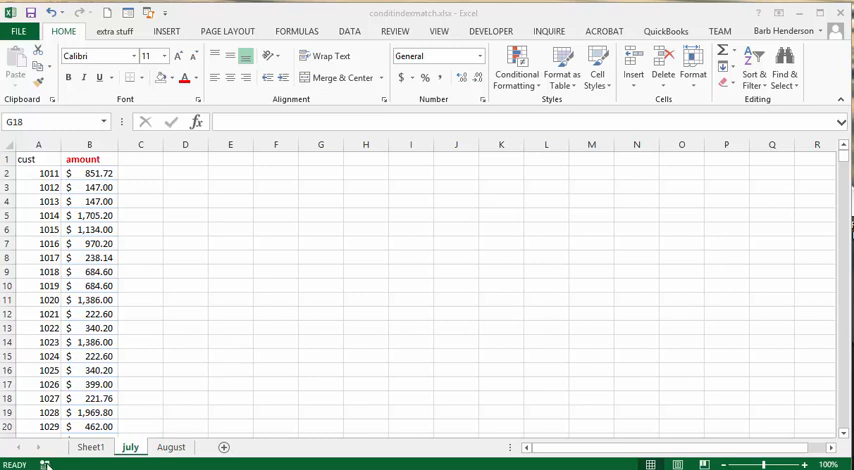
- Select August's first amount B2 and bring up the Conditional Formatting highlight-rule choices
click(90, 446)
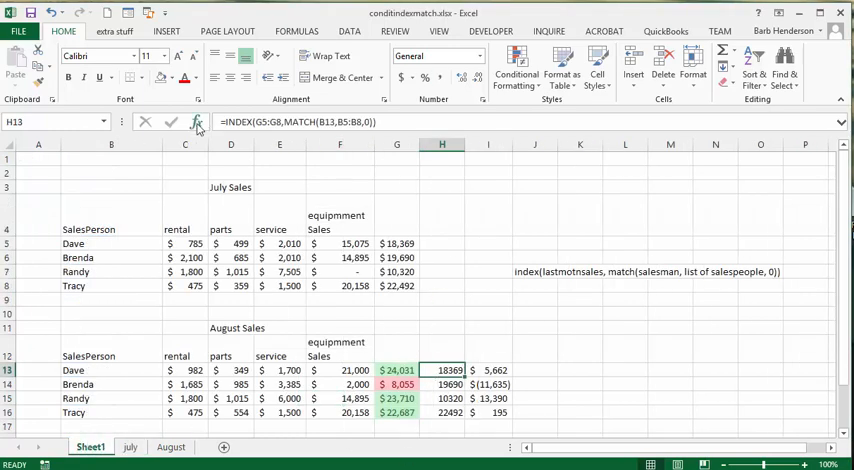
click(131, 447)
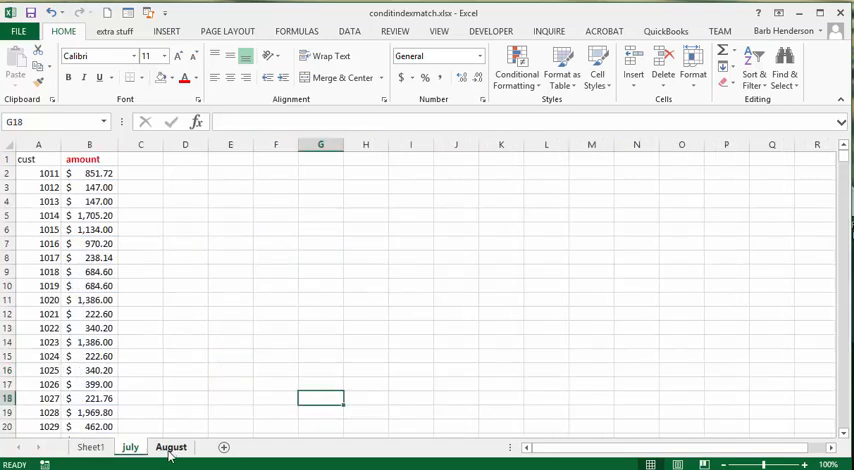
click(171, 447)
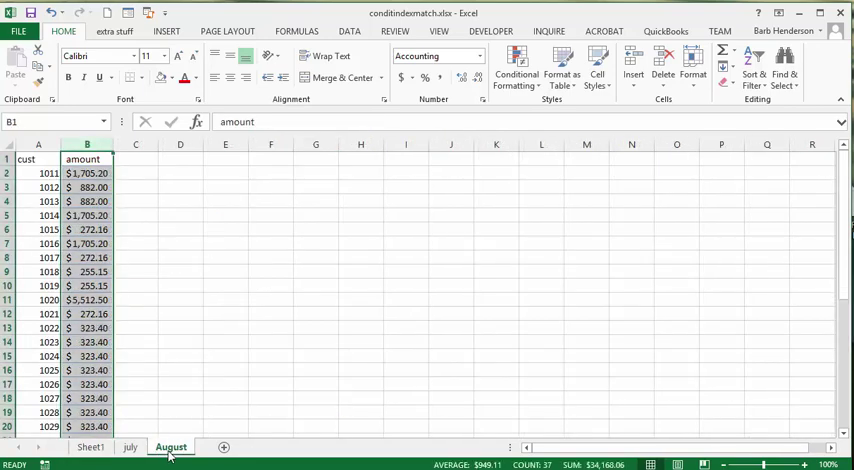
click(90, 175)
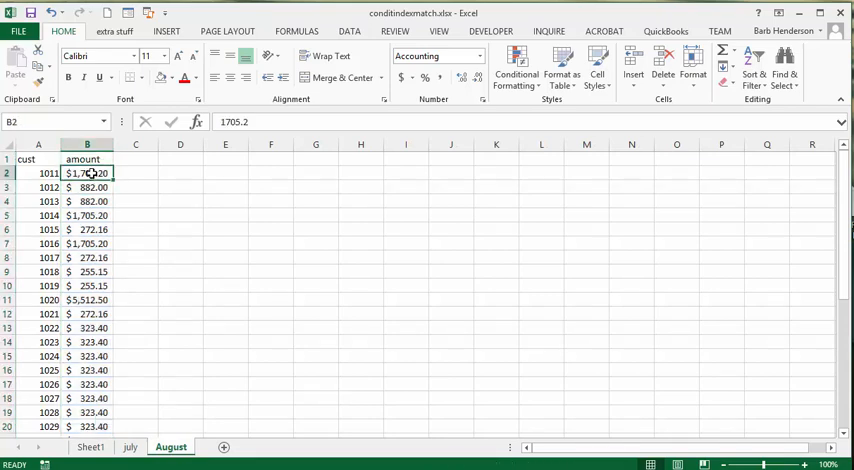
click(518, 60)
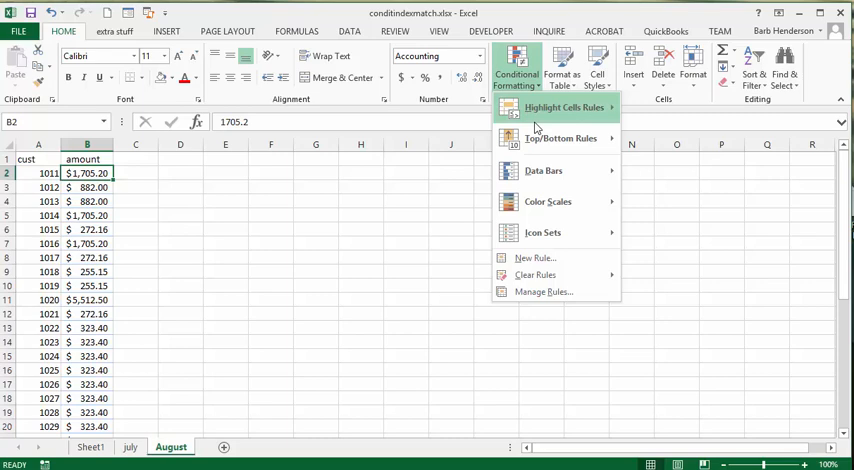
mouse_move(560, 108)
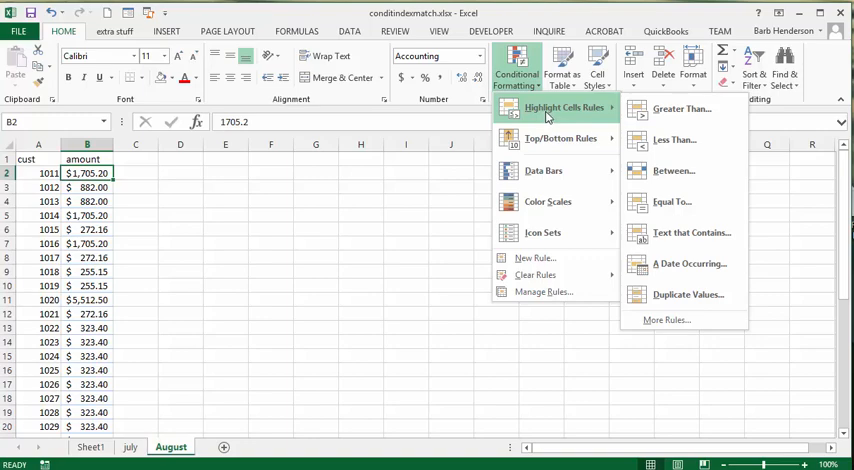
- Start a Greater Than rule and reference July's B2 amount as the comparison value
click(686, 112)
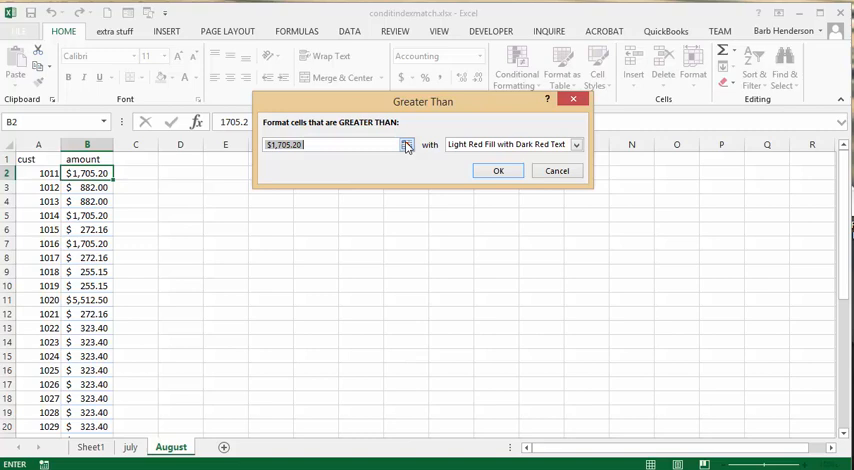
click(407, 146)
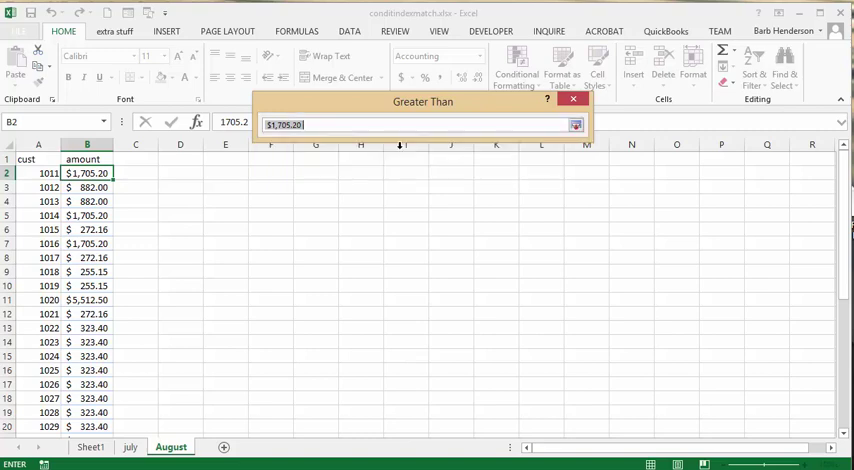
click(130, 447)
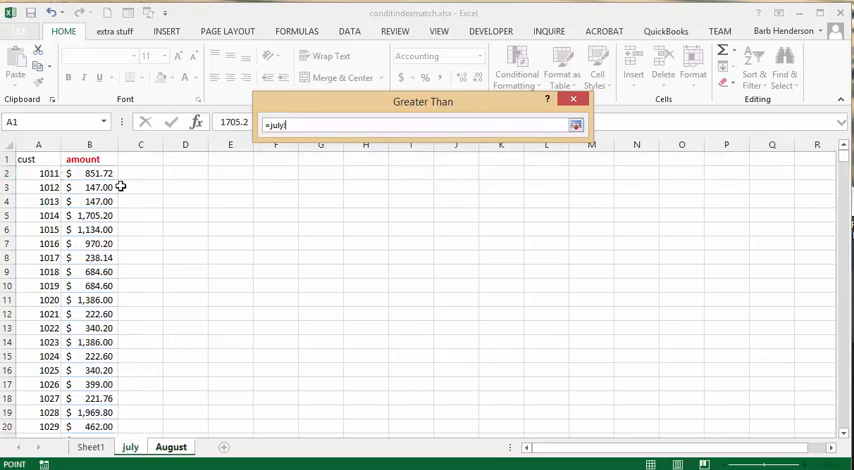
click(89, 174)
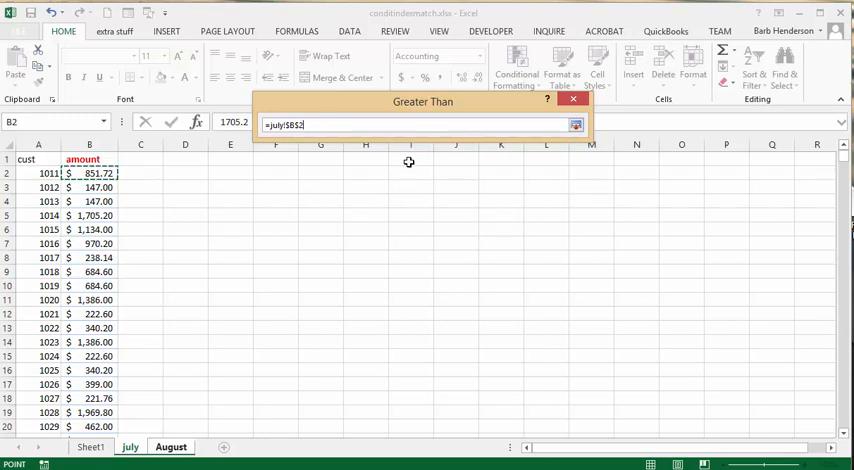
- Make the July row reference relative so the rule reads =july!$B2
click(303, 124)
key(BackSpace)
key(BackSpace)
key(BackSpace)
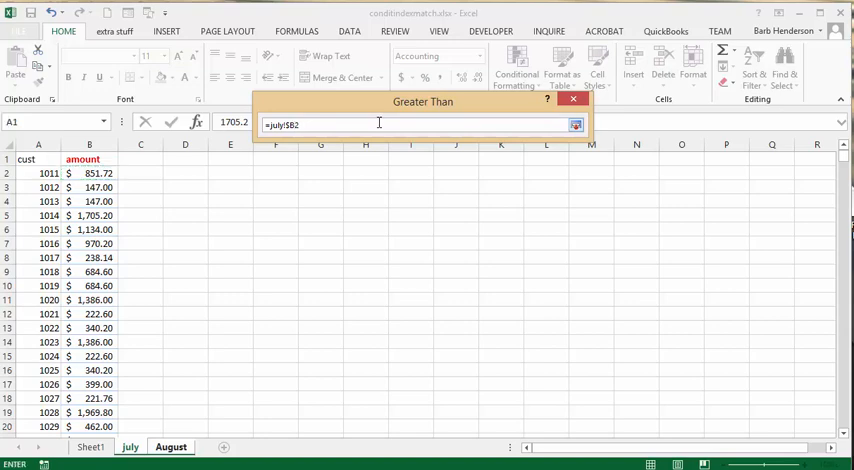
click(577, 127)
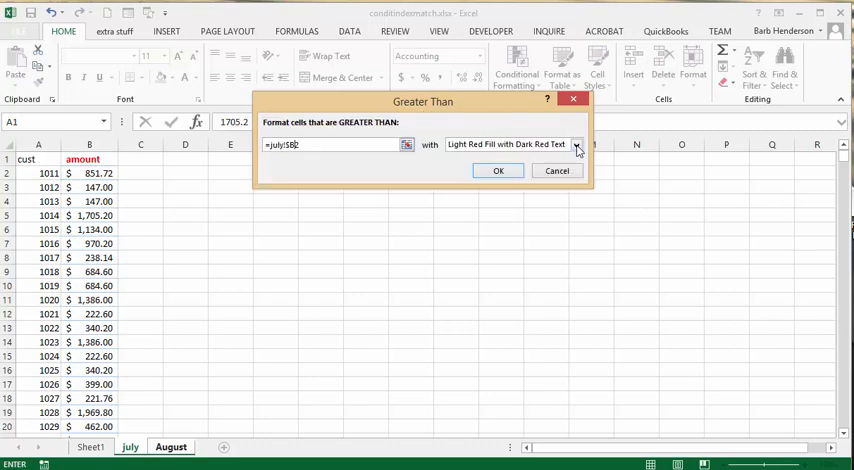
- Apply the greater-than rule on B2 with Green Fill with Dark Green Text
click(577, 145)
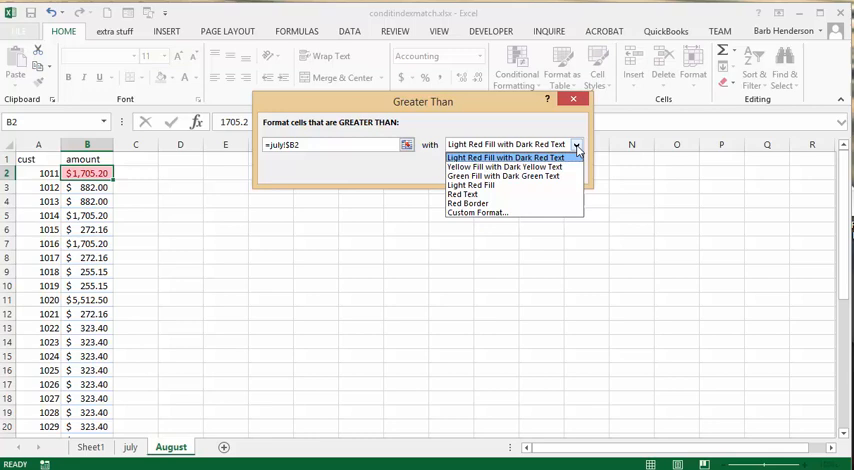
click(523, 177)
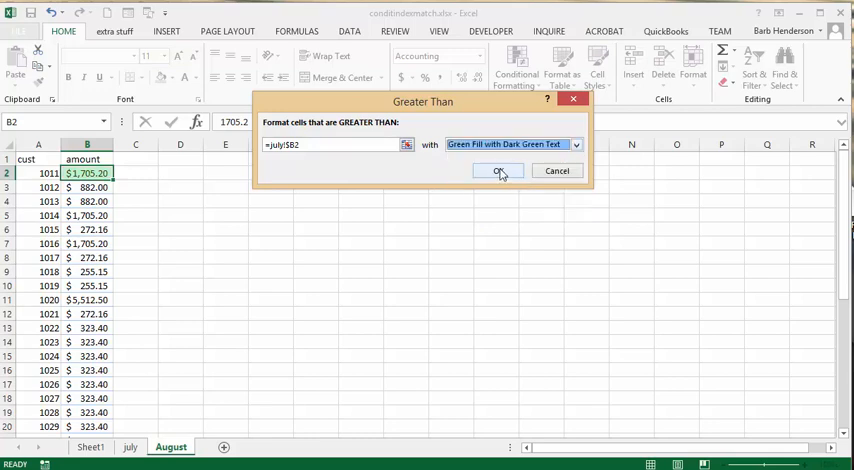
click(500, 172)
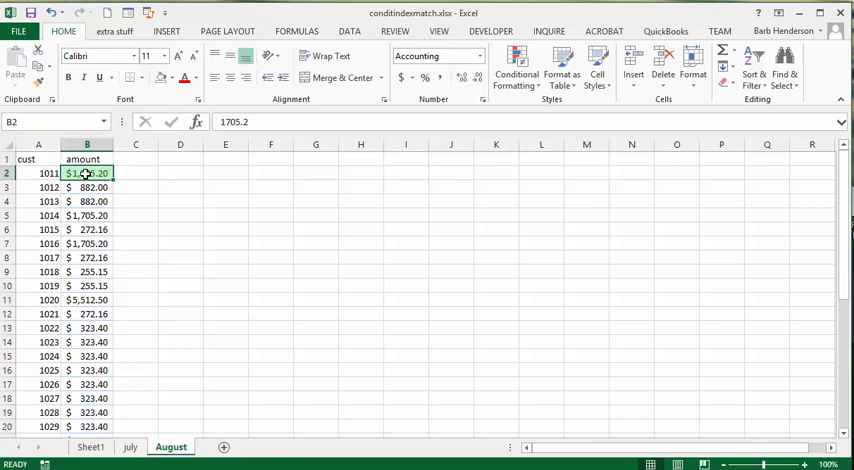
- Start a Less Than highlight rule on August's B2 from Conditional Formatting
click(523, 68)
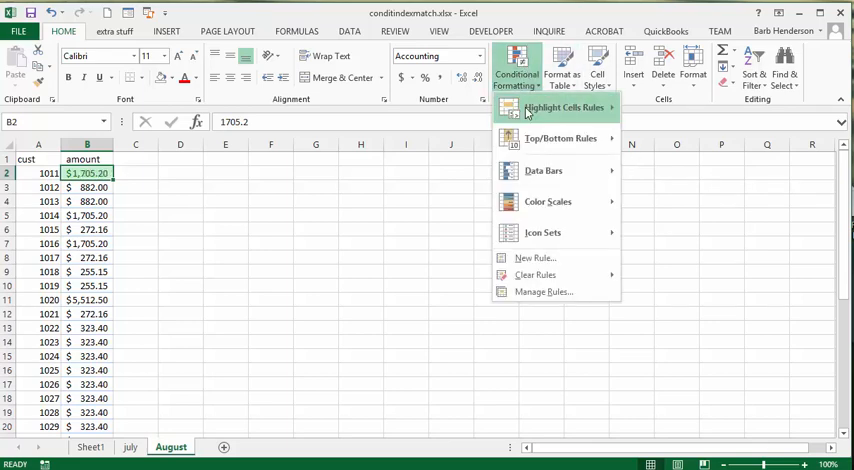
mouse_move(563, 107)
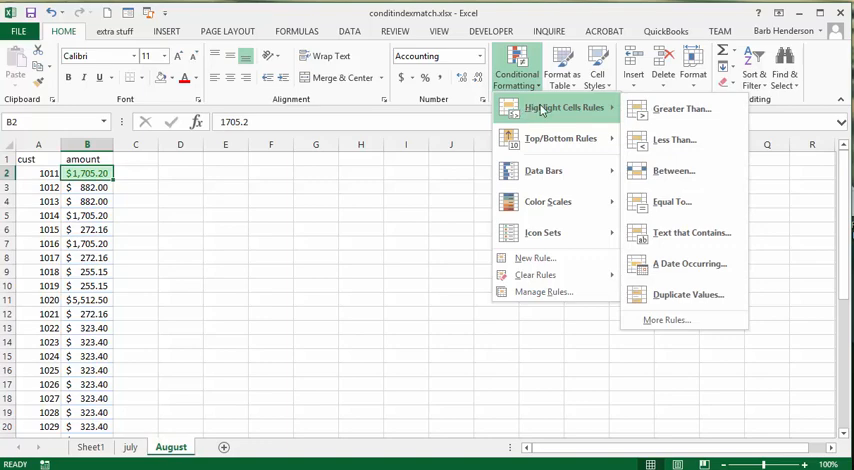
click(686, 142)
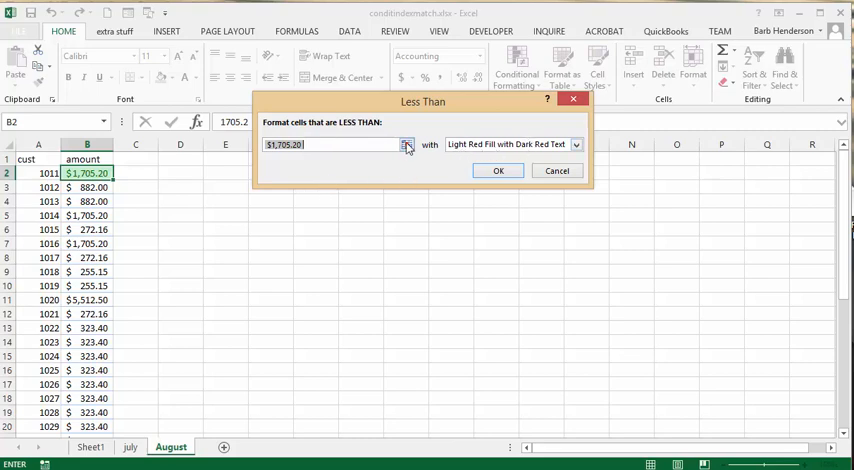
- Compare B2 against =july!$B2 and apply the less-than rule with Light Red Fill
click(407, 147)
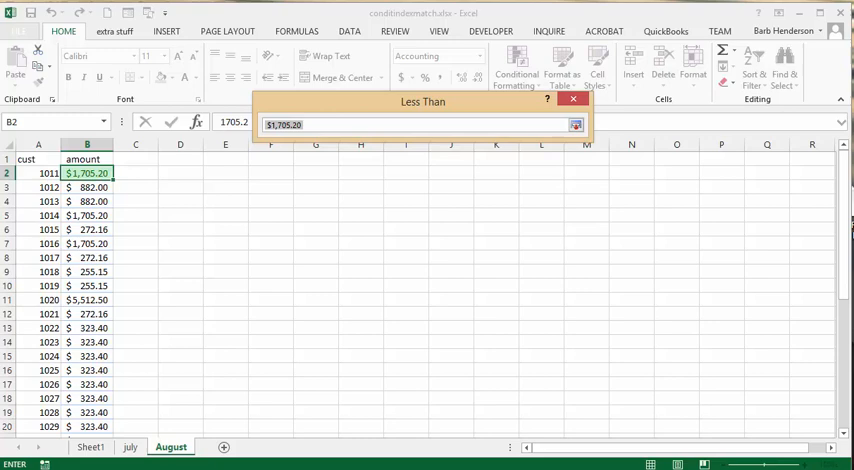
click(130, 447)
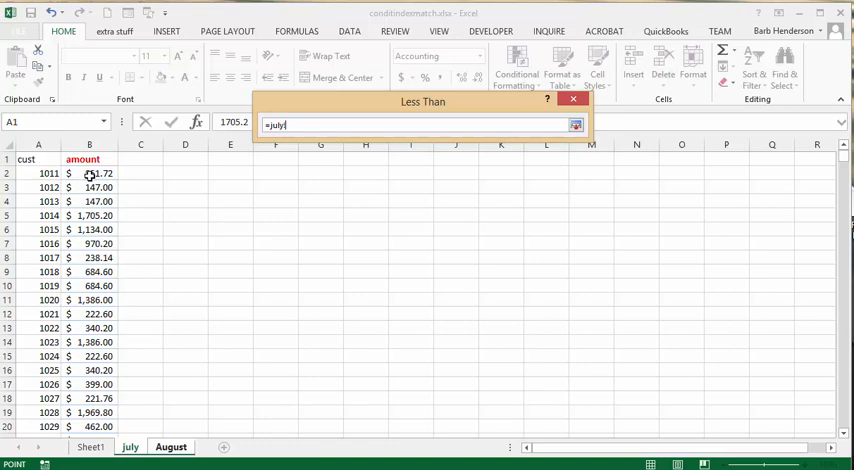
click(89, 175)
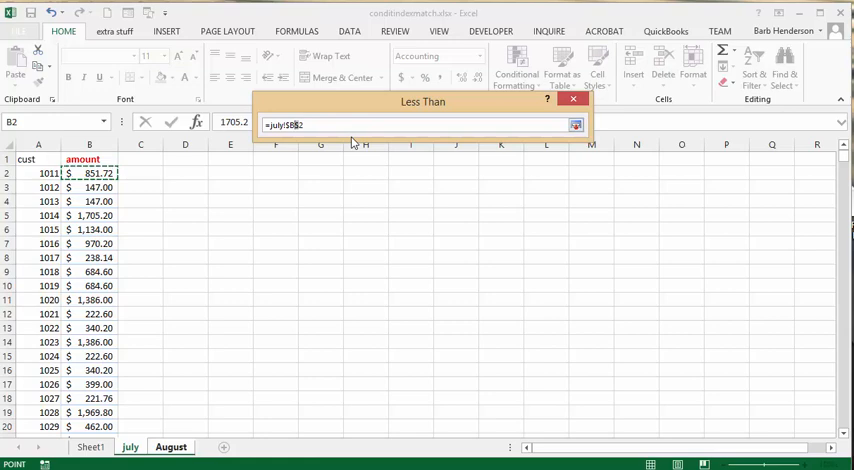
key(BackSpace)
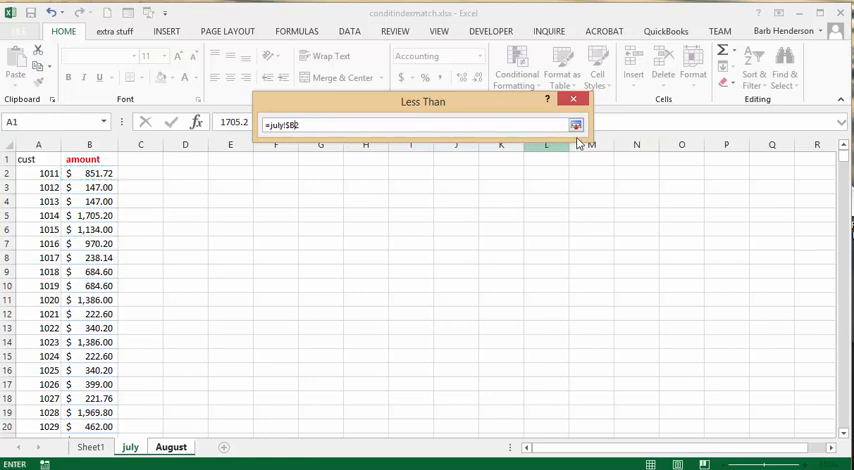
click(576, 124)
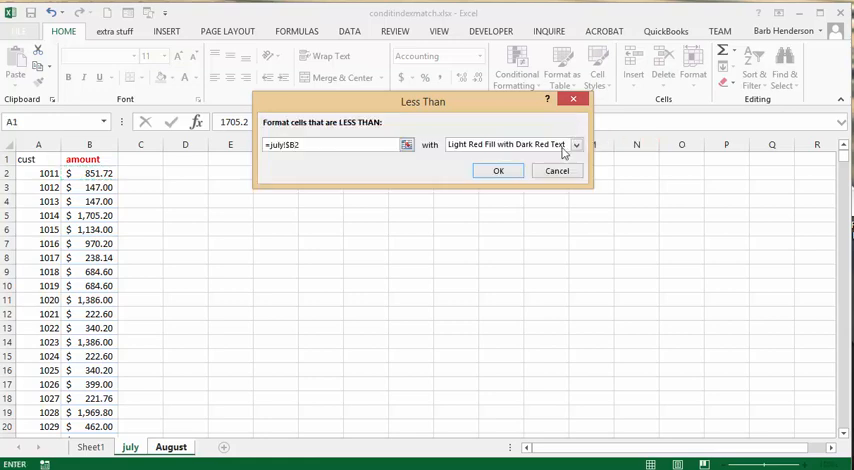
click(494, 173)
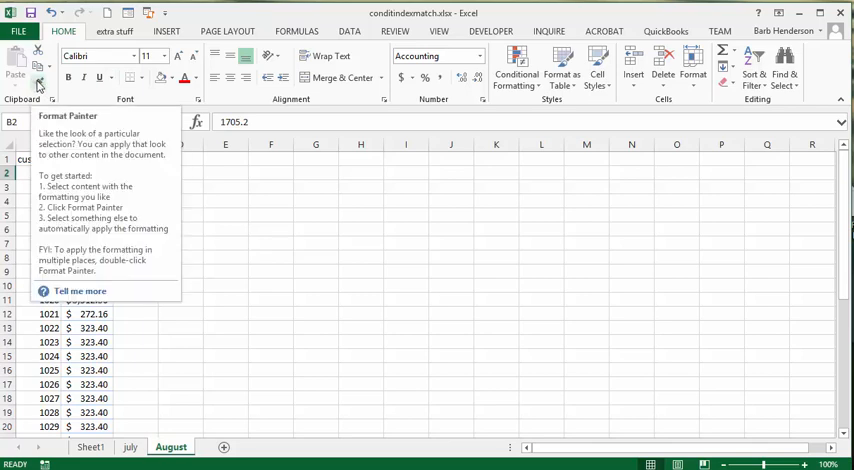
- Copy B2's two comparison rules down the August amounts through B37 with Format Painter
click(38, 86)
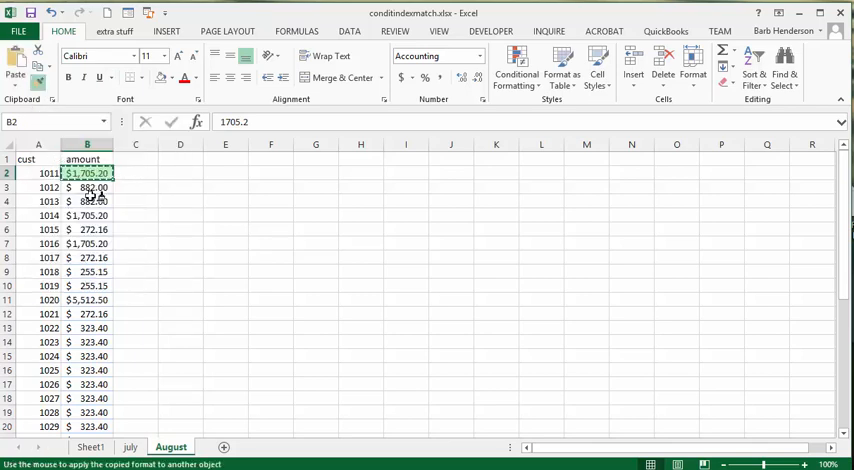
mouse_move(93, 187)
mouse_down()
mouse_move(84, 450)
mouse_move(80, 397)
mouse_up()
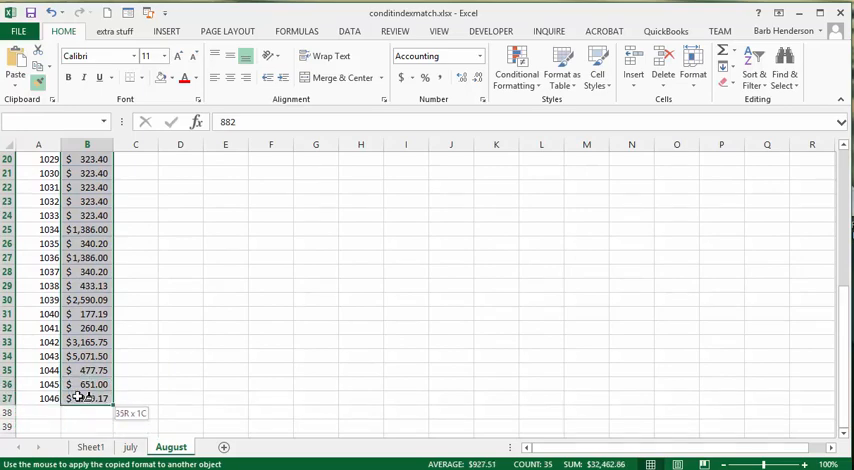
drag(80, 397, 80, 398)
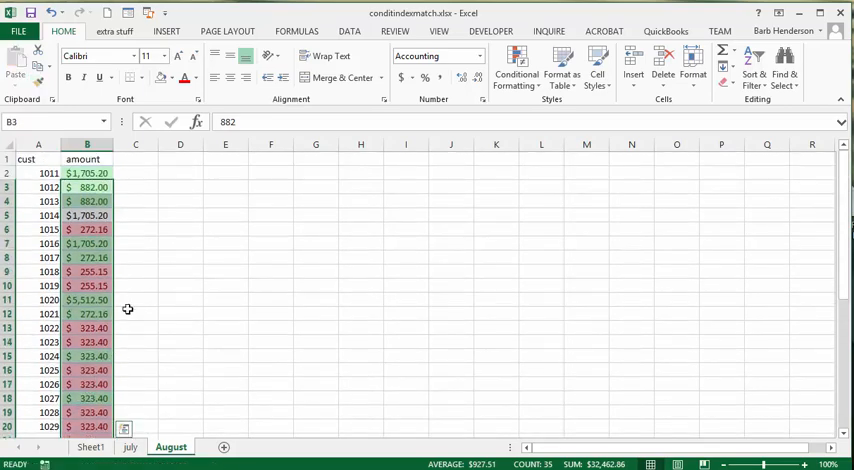
scroll(164, 231, down, 6)
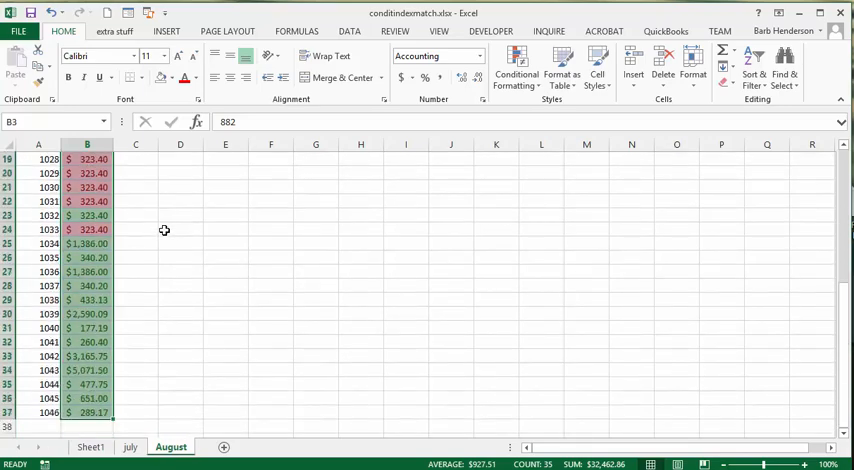
scroll(164, 231, up, 6)
drag(180, 216, 180, 229)
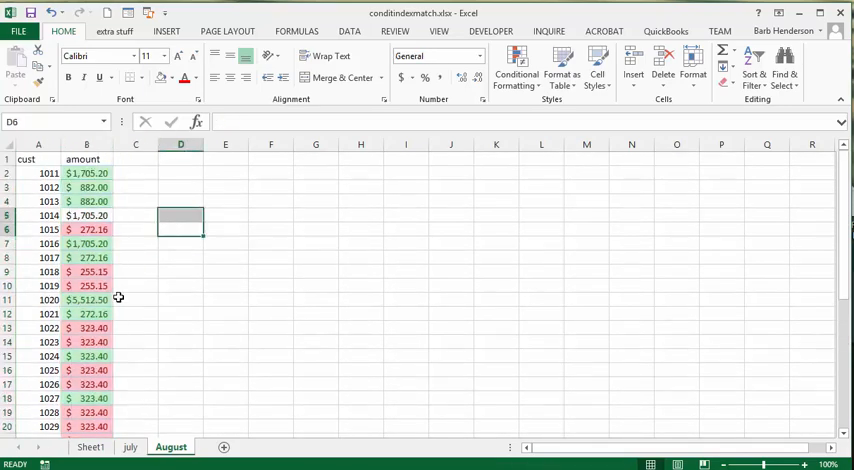
scroll(163, 296, down, 6)
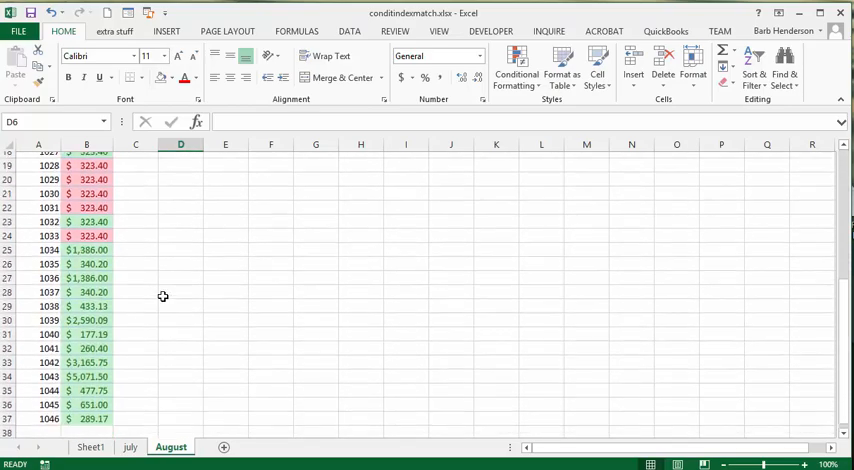
scroll(163, 296, down, 6)
scroll(163, 296, up, 6)
scroll(163, 296, up, 4)
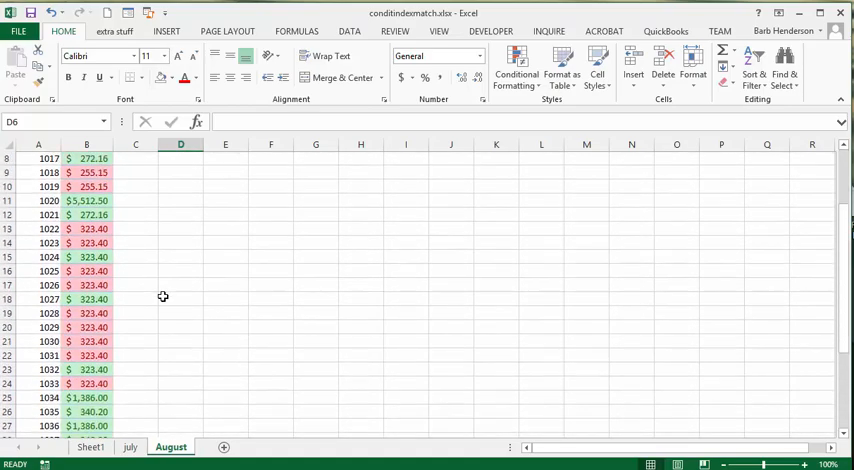
scroll(163, 296, up, 3)
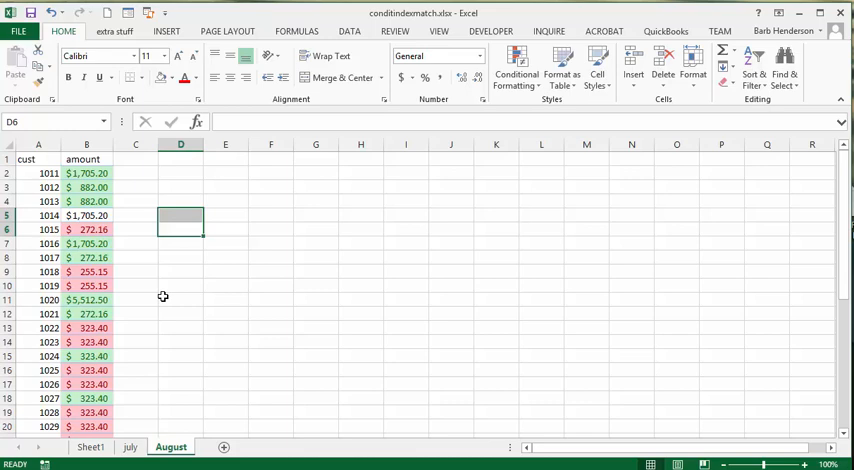